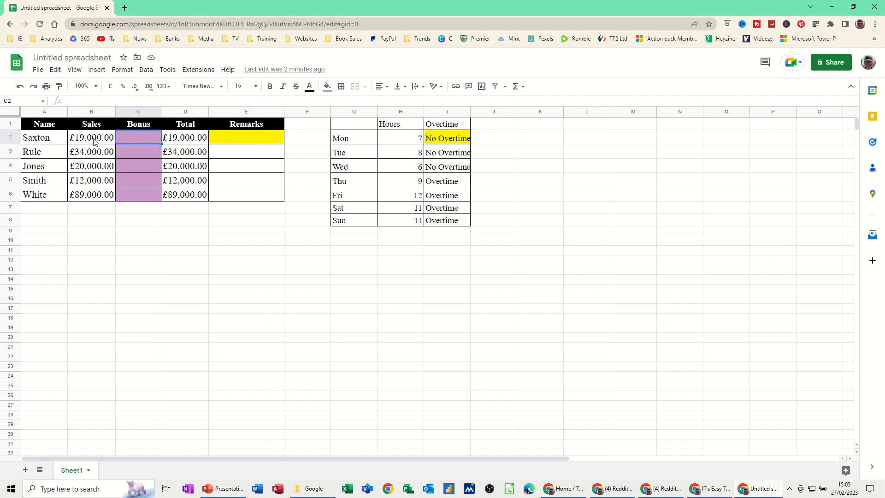
- Define the Sales figures in B2:B6 as a named range called sales
{"action": "left_click_drag", "start_coordinate": [94, 141], "coordinate": [96, 194]}
{"action": "left_click", "coordinate": [30, 104]}
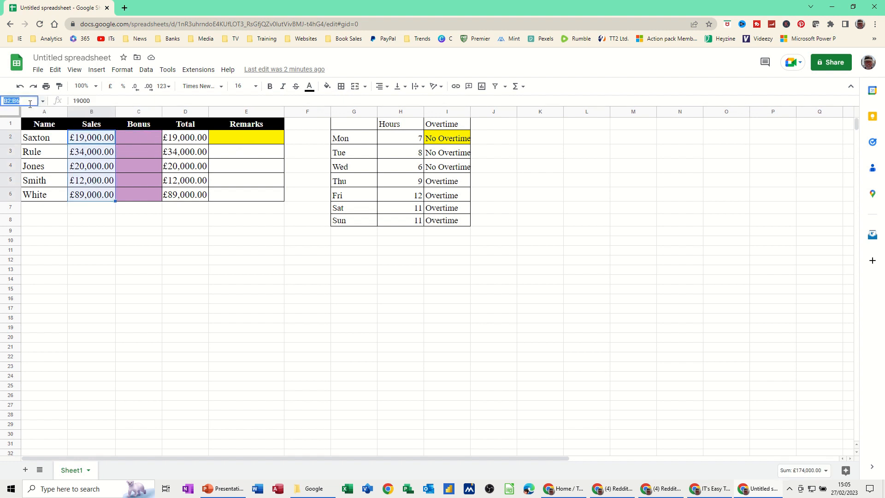
{"action": "type", "text": "sales"}
{"action": "key", "text": "Return"}
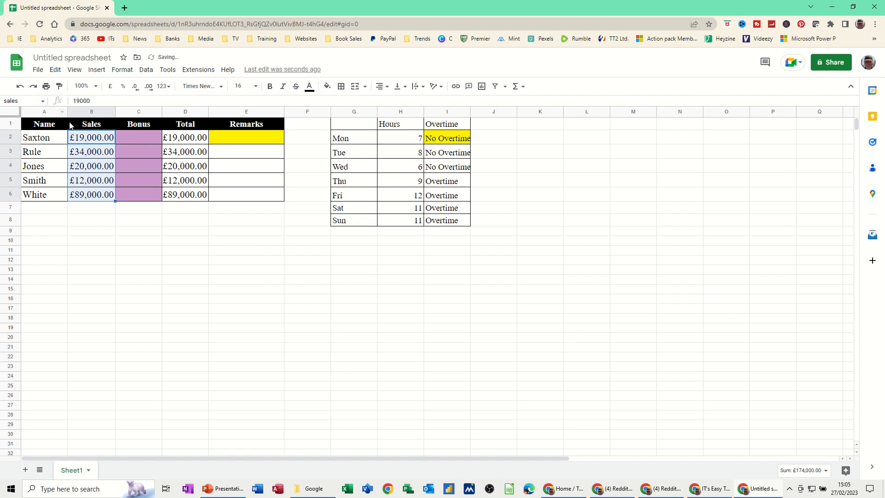
- Define the Bonus cells C2:C6 as a named range called bonus
{"action": "left_click_drag", "start_coordinate": [129, 136], "coordinate": [135, 193]}
{"action": "left_click", "coordinate": [30, 101]}
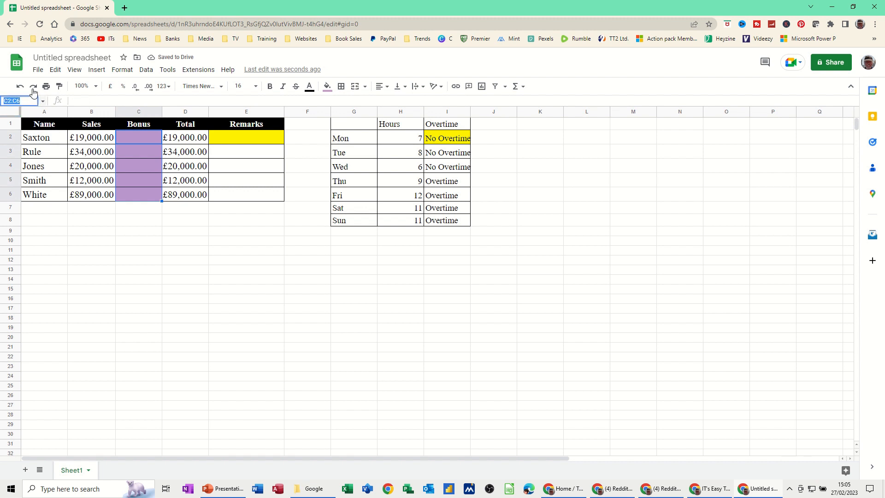
{"action": "type", "text": "bonus"}
{"action": "key", "text": "Return"}
- Enter the formula =if(sales>21000,sales*.1,0) in C2 and fill it down the Bonus column to C6
{"action": "left_click", "coordinate": [132, 139]}
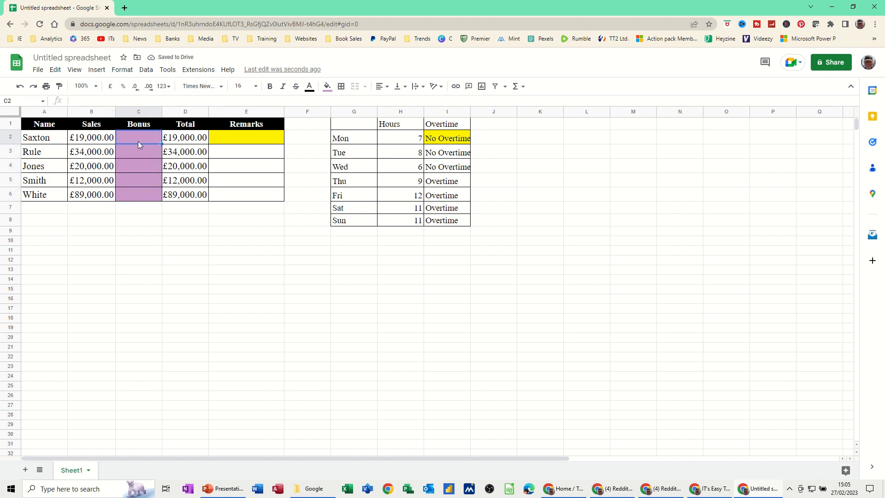
{"action": "type", "text": "="}
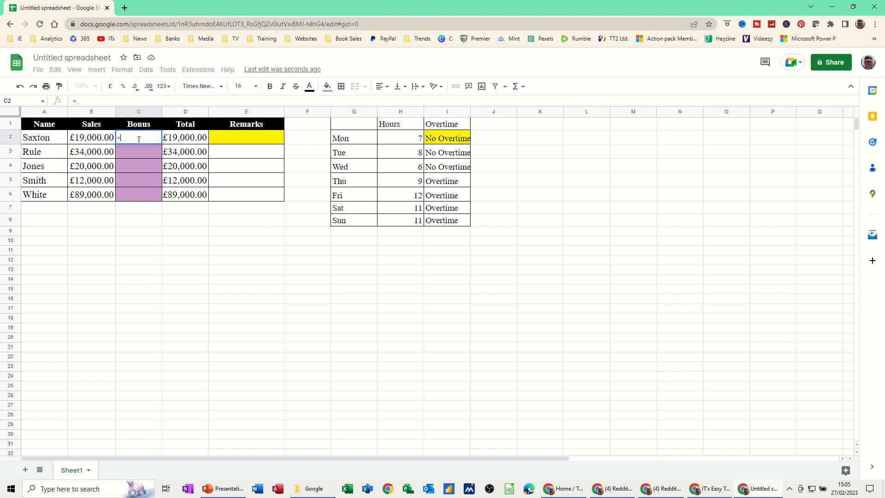
{"action": "type", "text": "if(sales"}
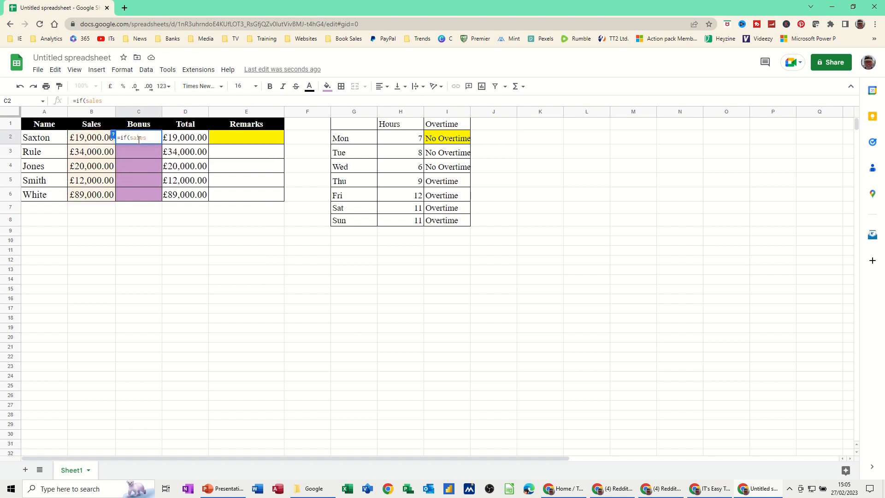
{"action": "type", "text": ">21000"}
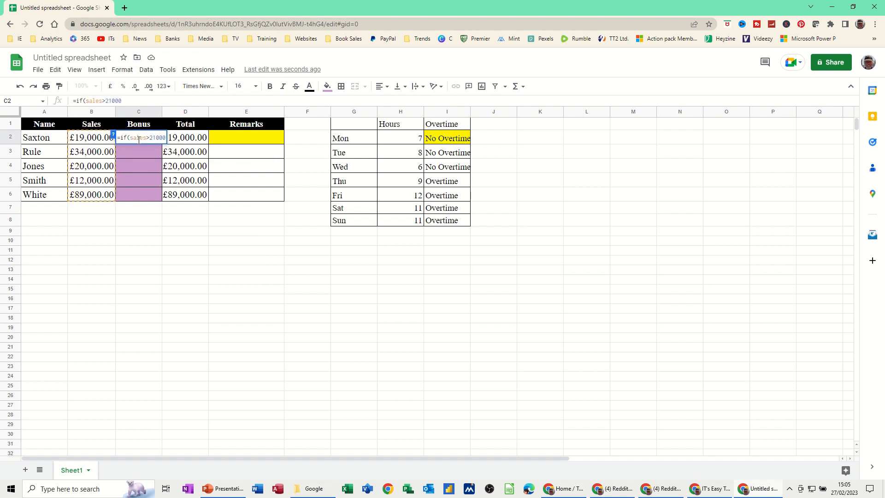
{"action": "type", "text": ","}
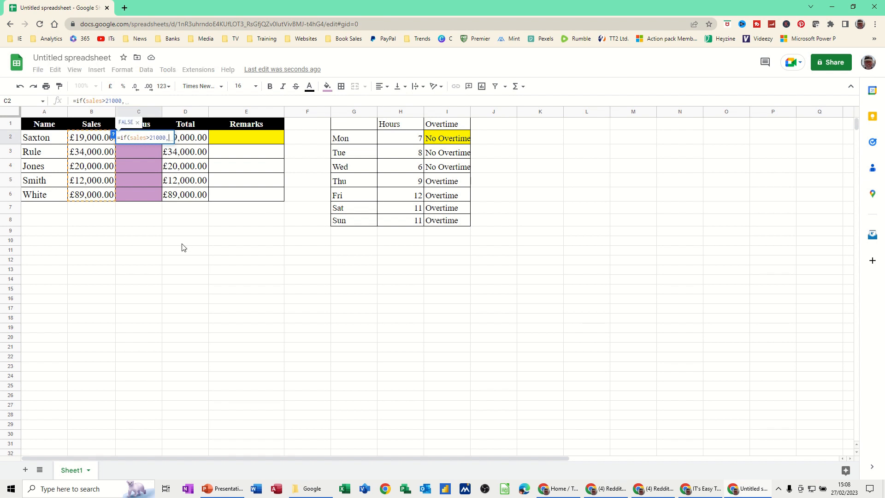
{"action": "type", "text": "sales"}
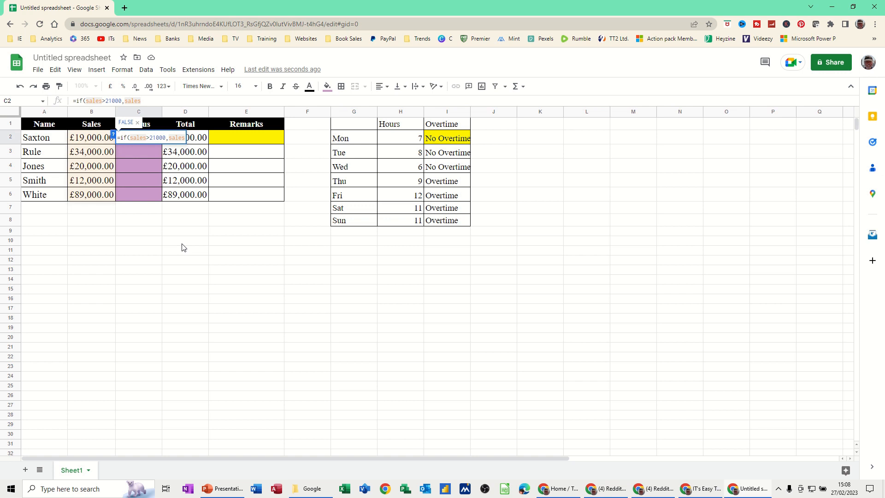
{"action": "type", "text": "*.1"}
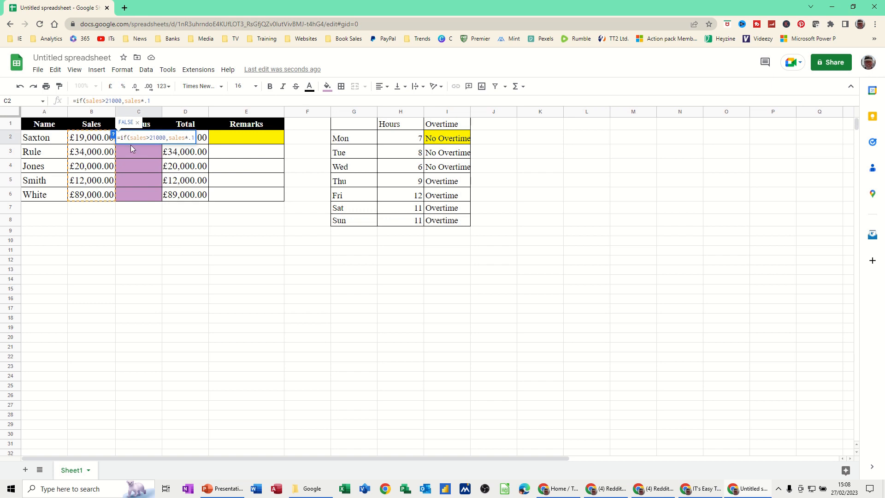
{"action": "type", "text": ",0)"}
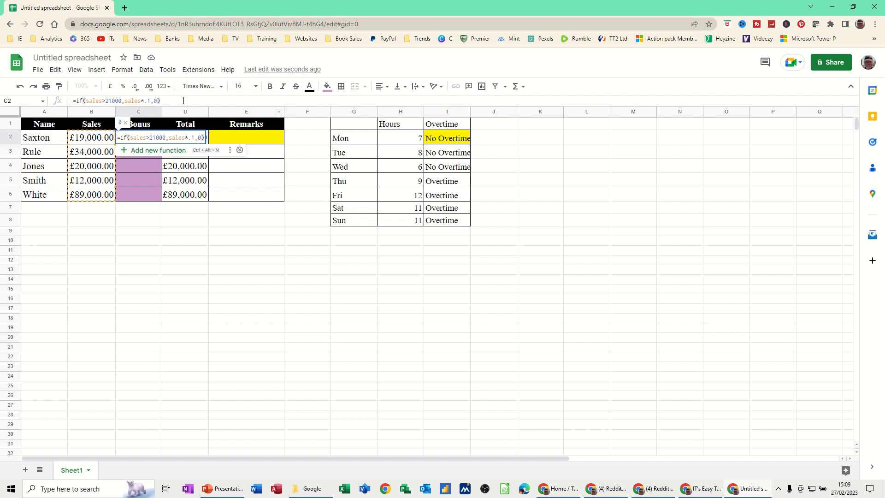
{"action": "key", "text": "Return"}
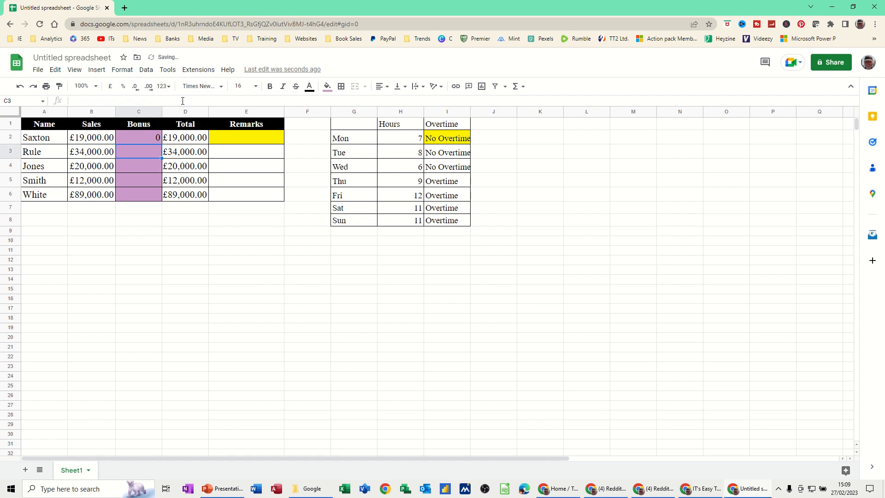
{"action": "left_click", "coordinate": [143, 136]}
{"action": "left_click_drag", "start_coordinate": [160, 143], "coordinate": [162, 201]}
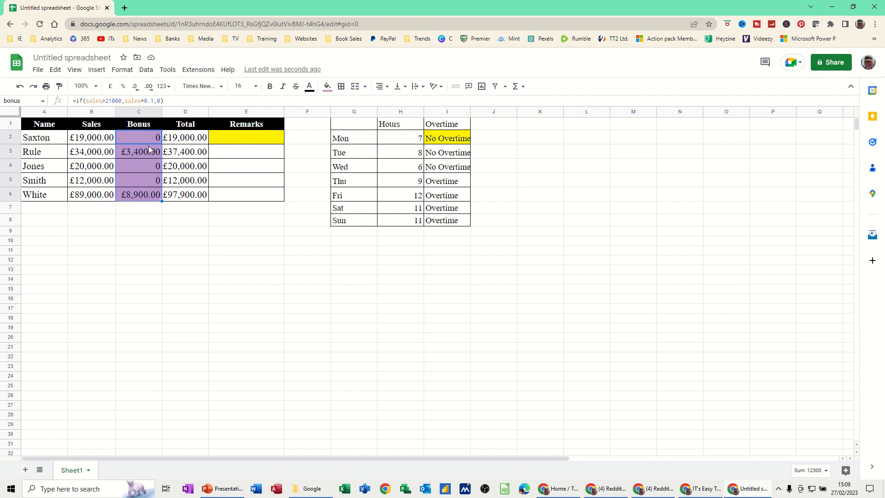
- Enter =if(bonus=0,"More effort needed","Well done") in E2 and accept the suggested auto-fill for the remaining Remarks cells through E6
{"action": "left_click", "coordinate": [244, 140]}
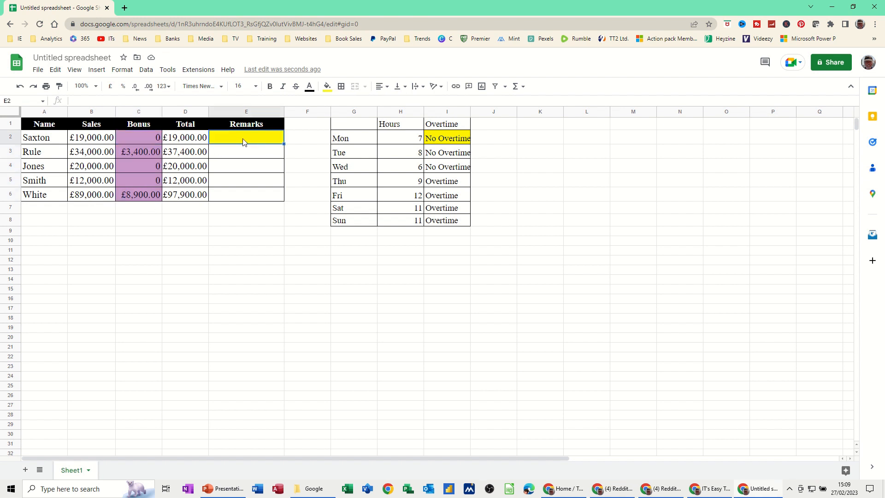
{"action": "type", "text": "="}
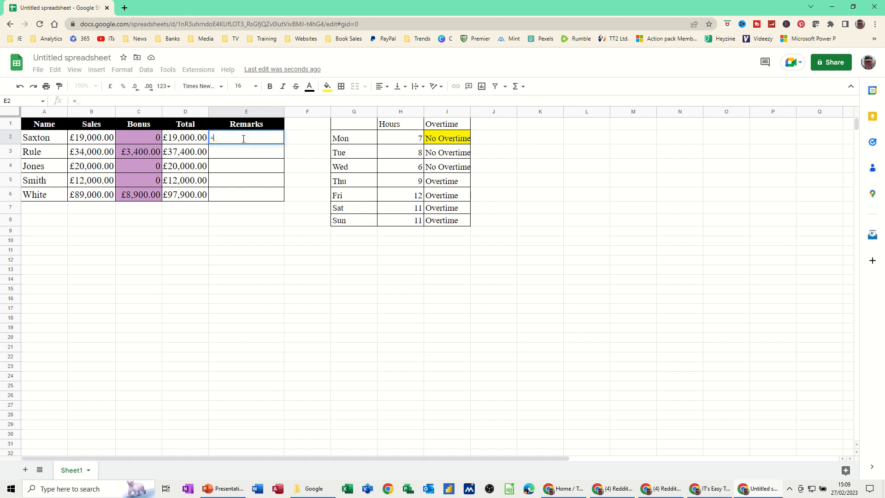
{"action": "type", "text": "if(bon"}
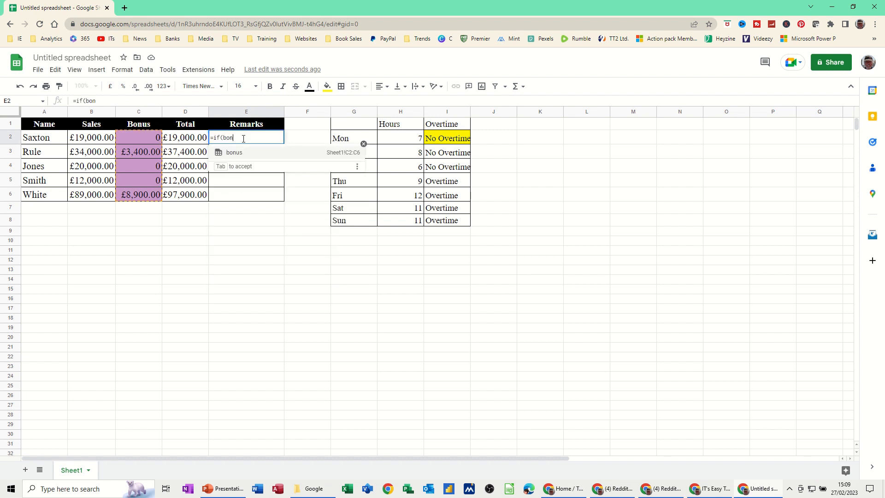
{"action": "type", "text": "us=0"}
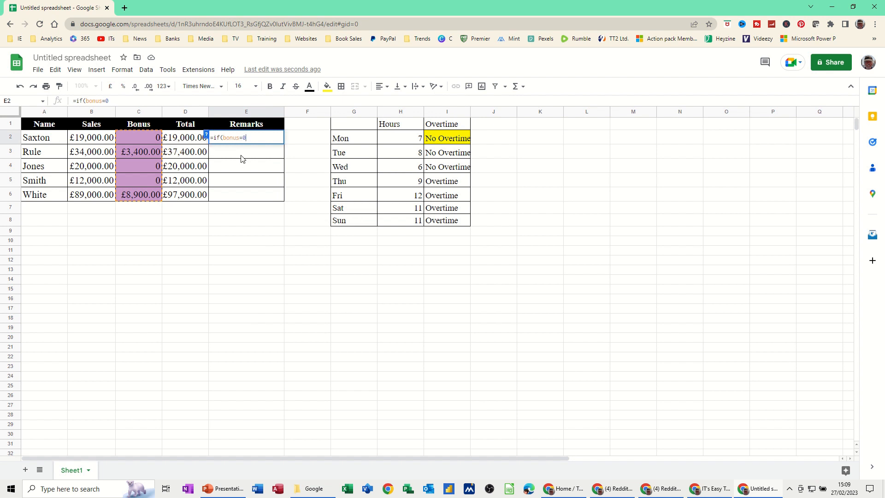
{"action": "type", "text": ","}
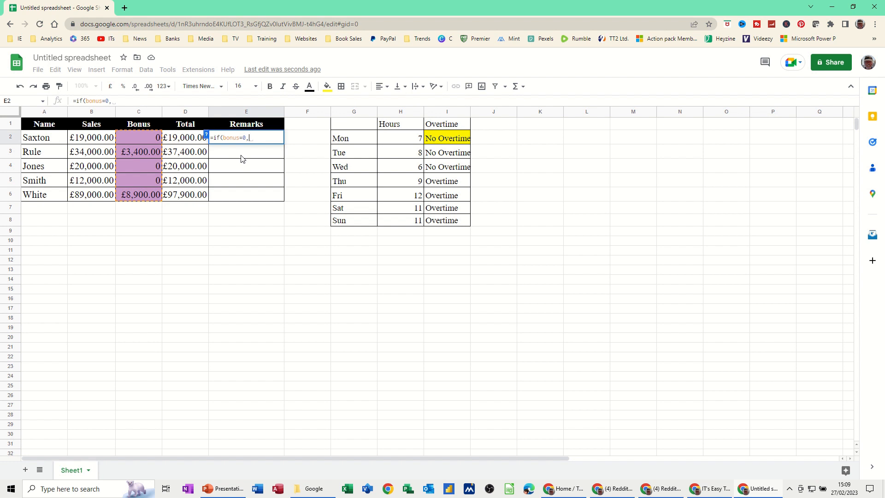
{"action": "type", "text": "\""}
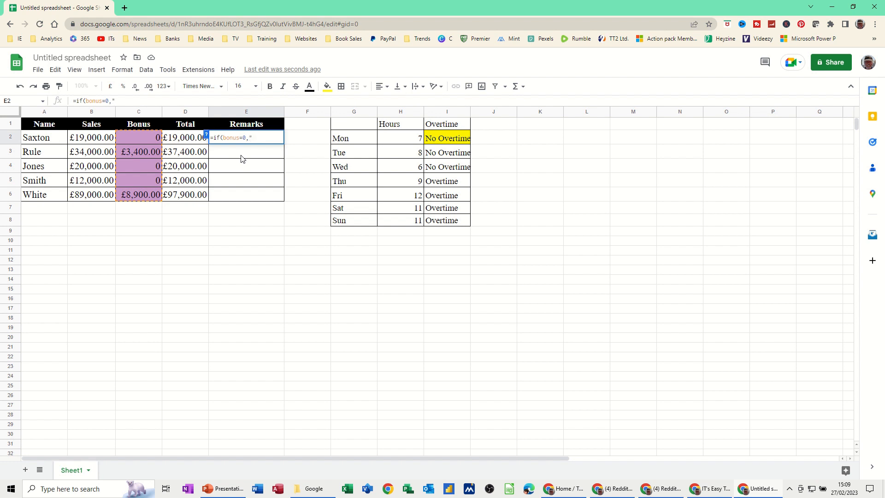
{"action": "type", "text": "More eff"}
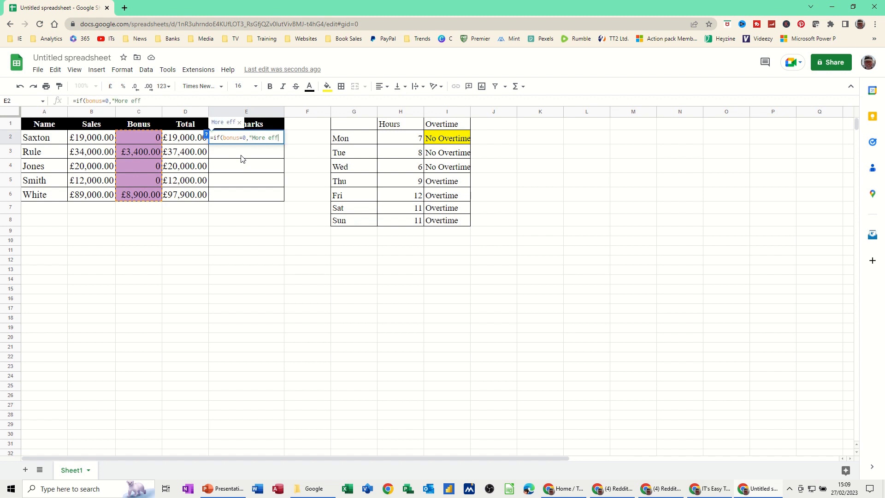
{"action": "type", "text": "ort needed"}
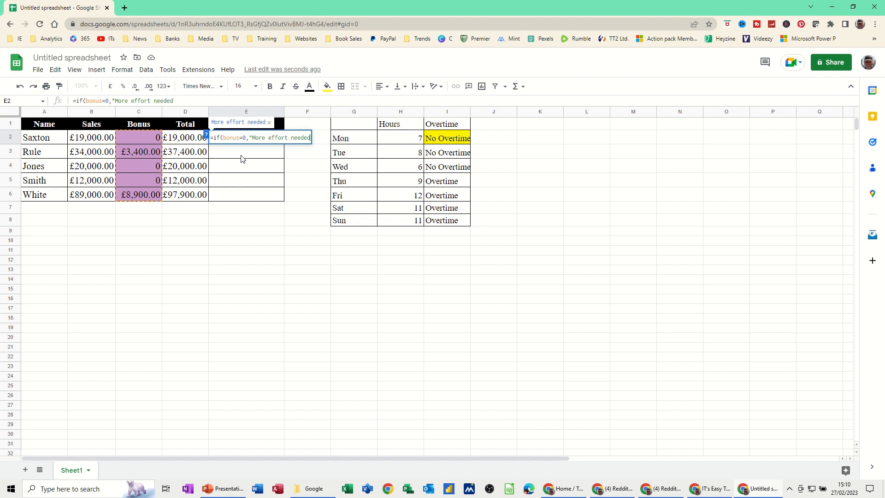
{"action": "type", "text": "\", "}
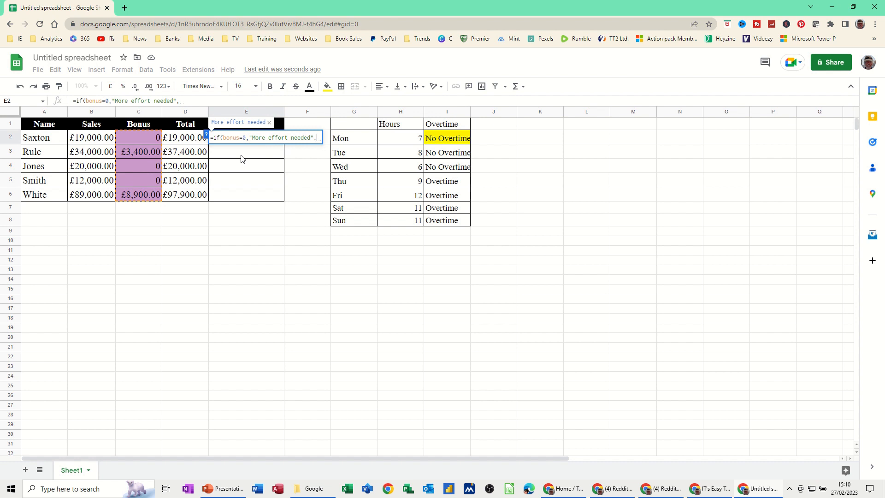
{"action": "type", "text": "\"Well done"}
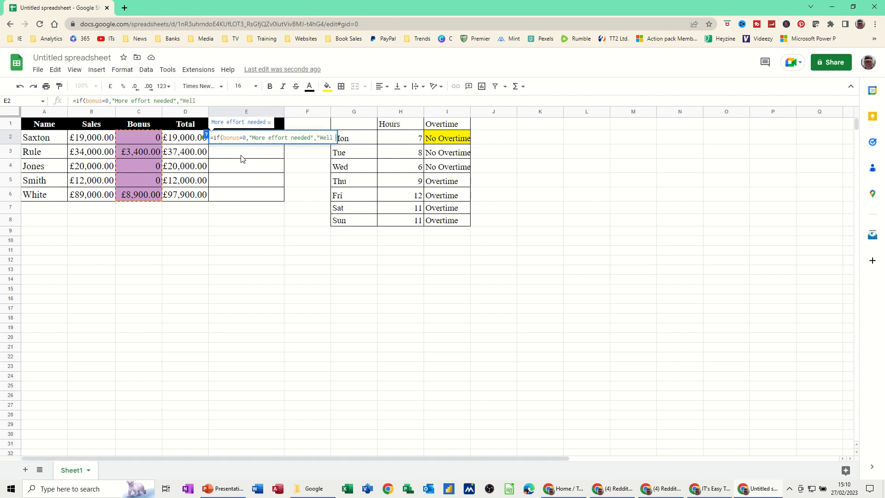
{"action": "type", "text": "\")"}
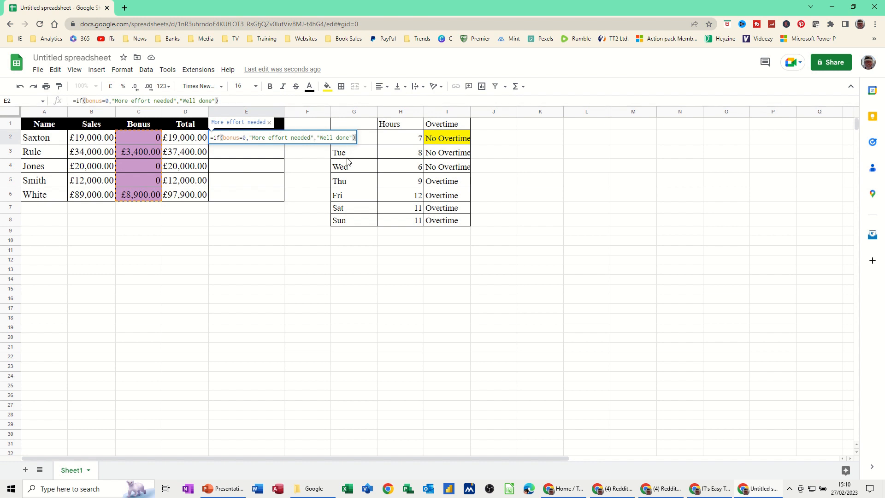
{"action": "key", "text": "Return"}
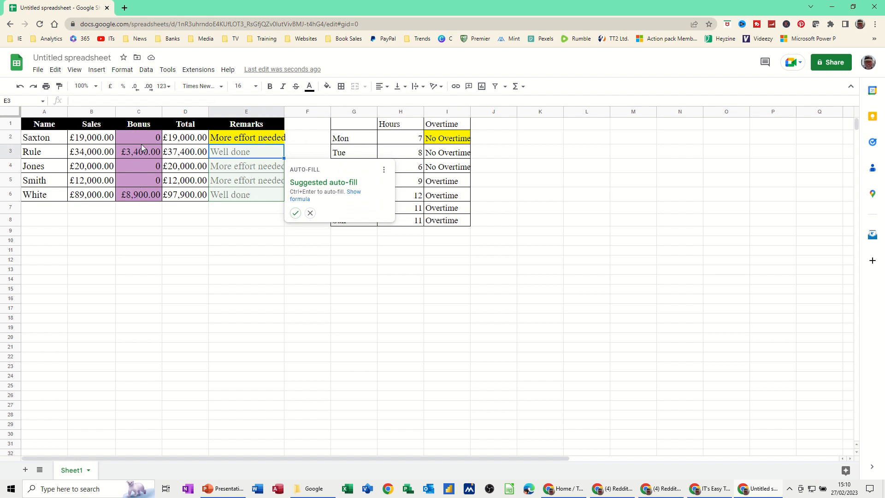
{"action": "left_click", "coordinate": [295, 212]}
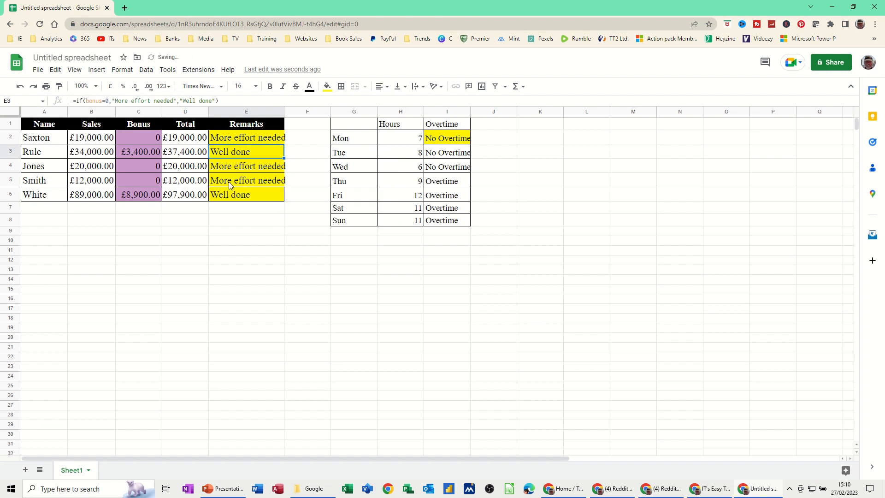
- Change the sales figure in B2 to 22000 to test the bonus and remarks formulas
{"action": "left_click", "coordinate": [90, 140]}
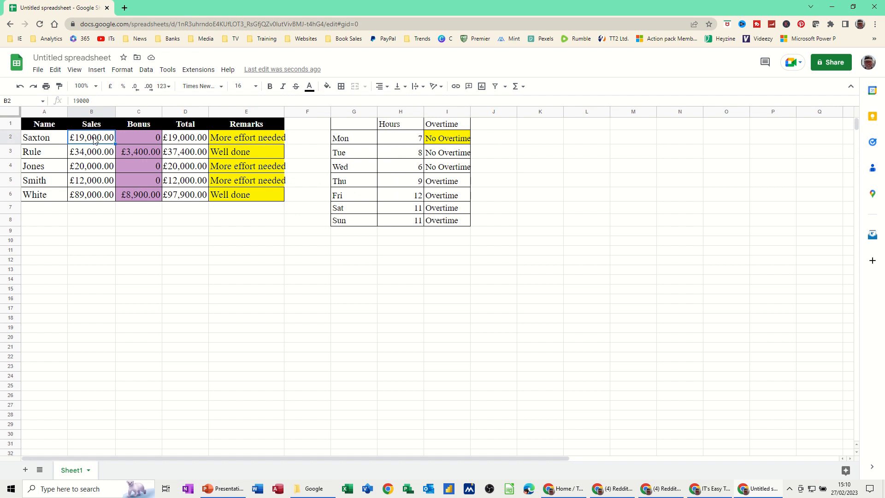
{"action": "type", "text": "22000"}
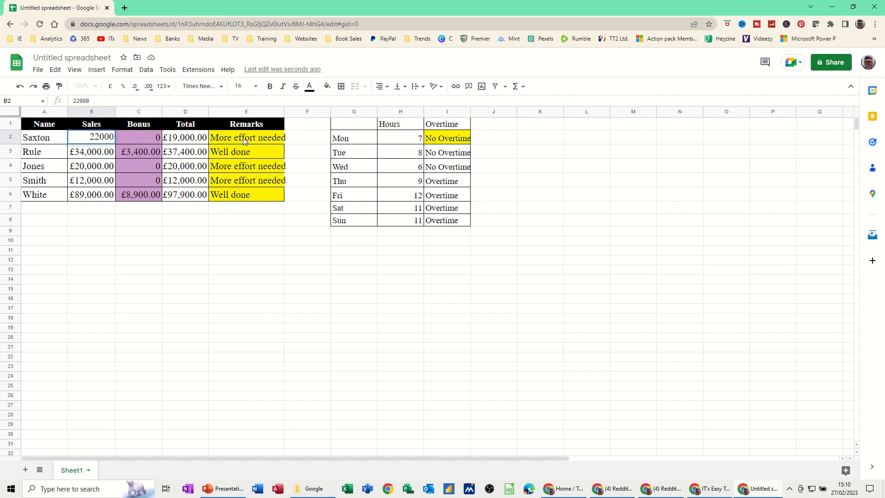
{"action": "key", "text": "Return"}
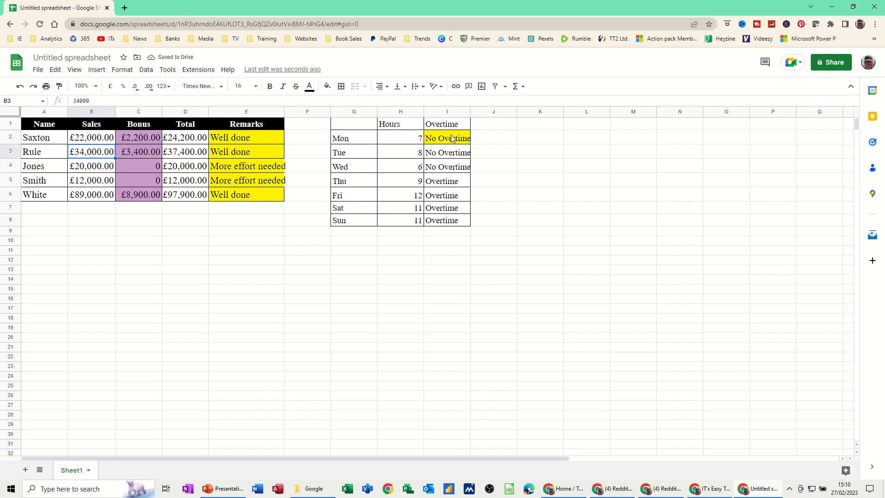
- Clear the existing Overtime results from cells I2:I8
{"action": "left_click_drag", "start_coordinate": [445, 138], "coordinate": [448, 220]}
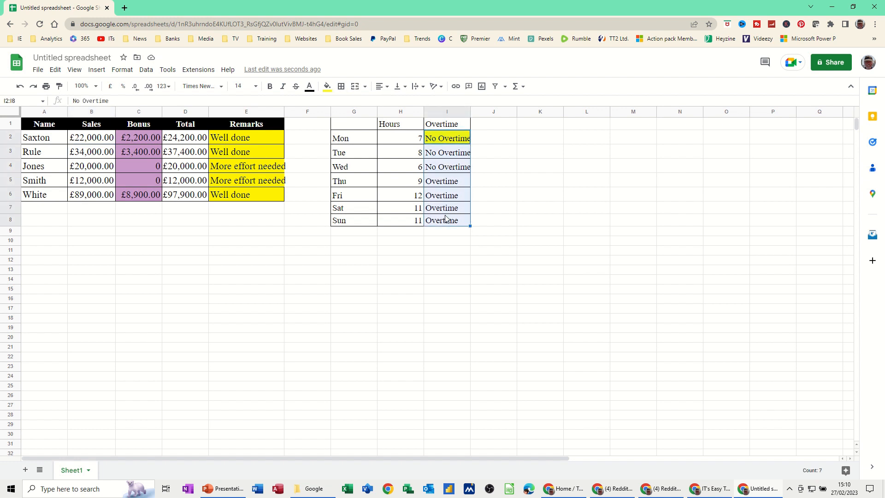
{"action": "key", "text": "Delete"}
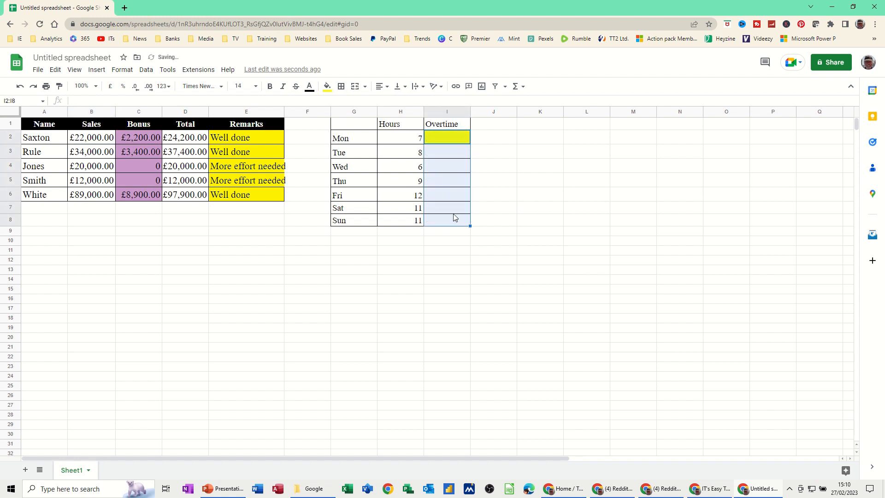
- Enter =if(H2>8,"Overtime","No Overtime") in I2 and accept the suggested auto-fill for the Overtime cells down to I8
{"action": "left_click", "coordinate": [451, 138]}
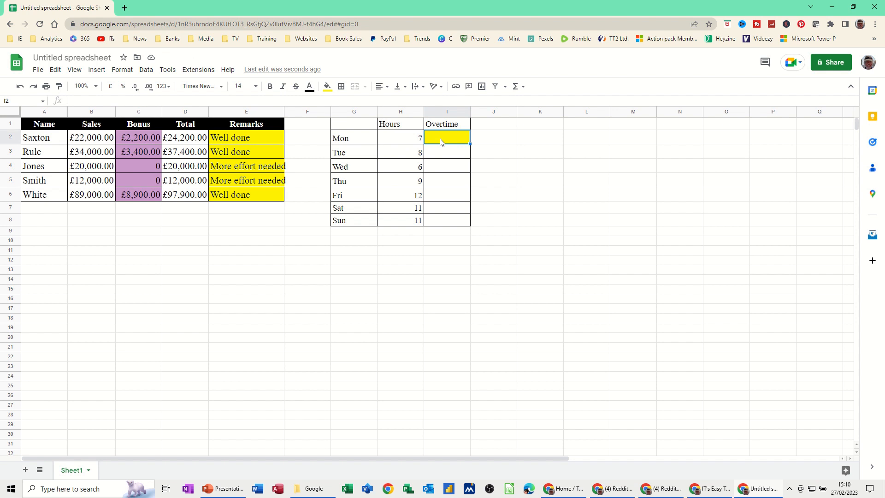
{"action": "type", "text": "=if"}
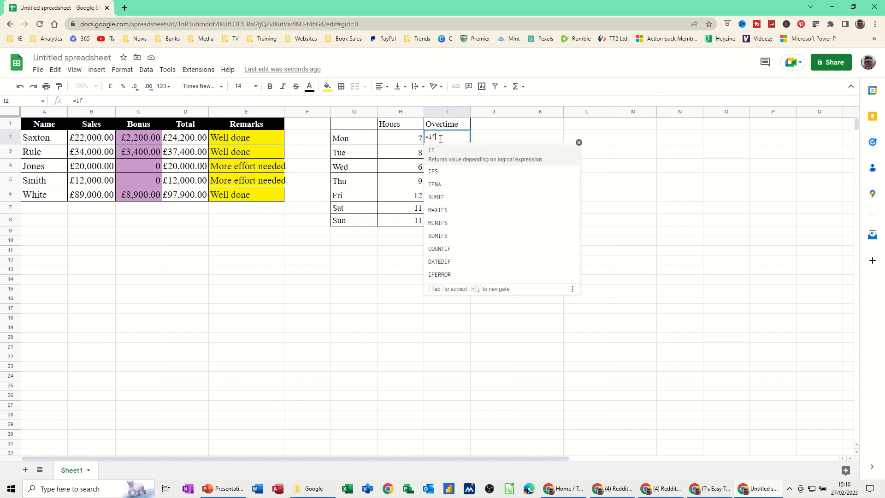
{"action": "type", "text": "("}
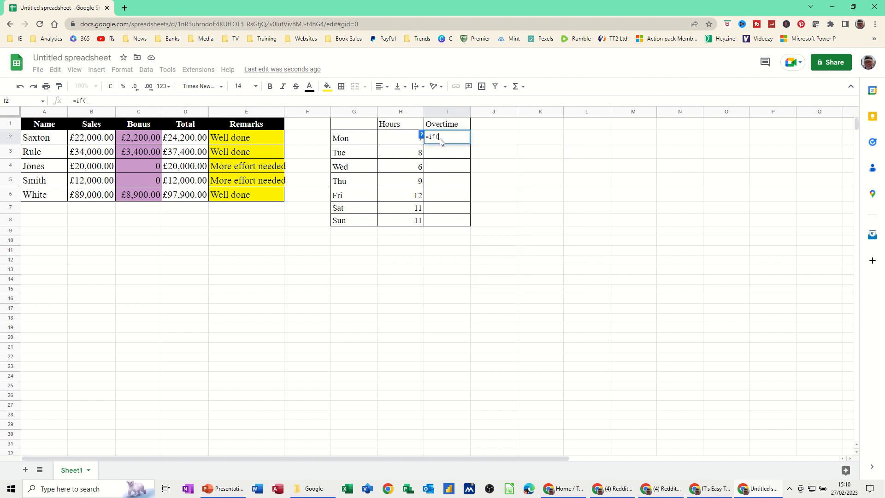
{"action": "left_click", "coordinate": [393, 143]}
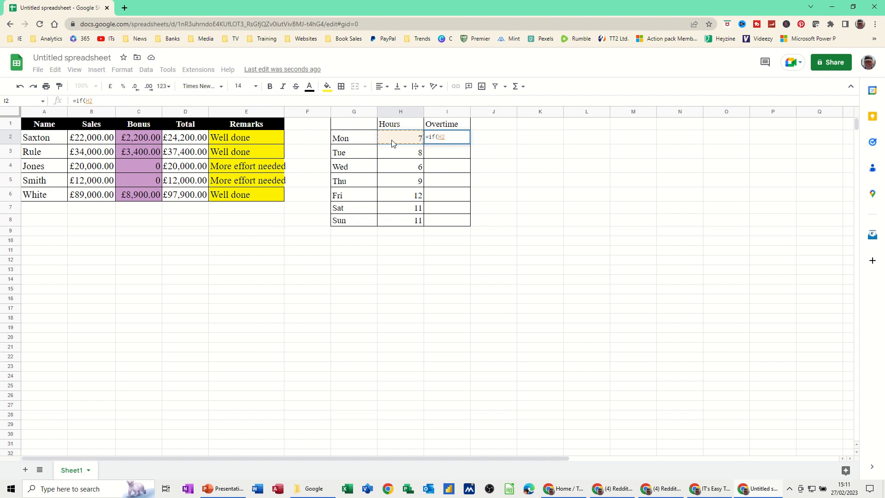
{"action": "type", "text": ">8"}
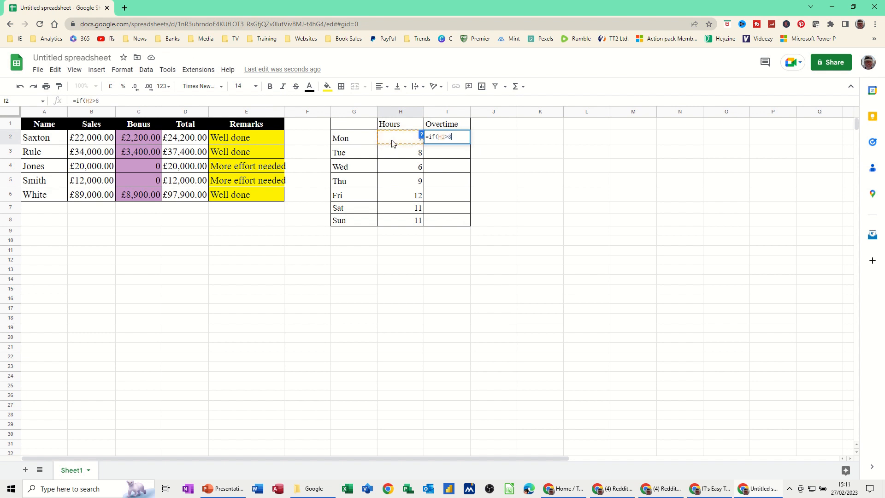
{"action": "type", "text": ","}
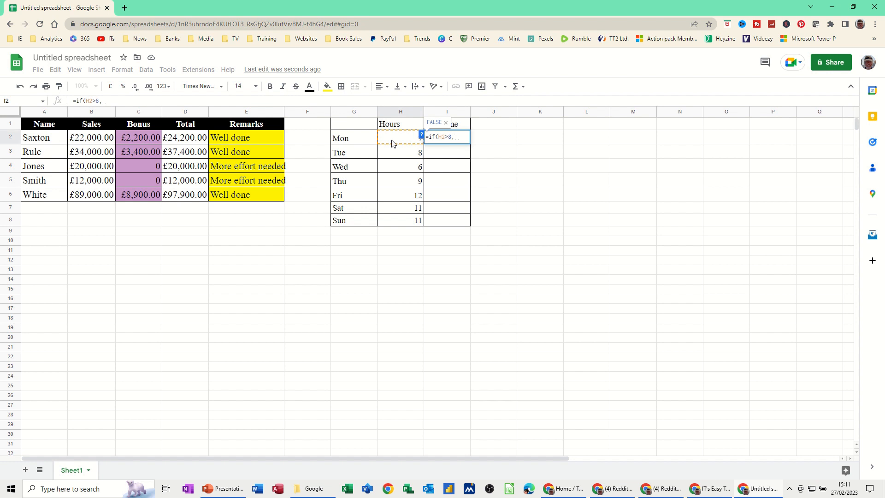
{"action": "type", "text": "\""}
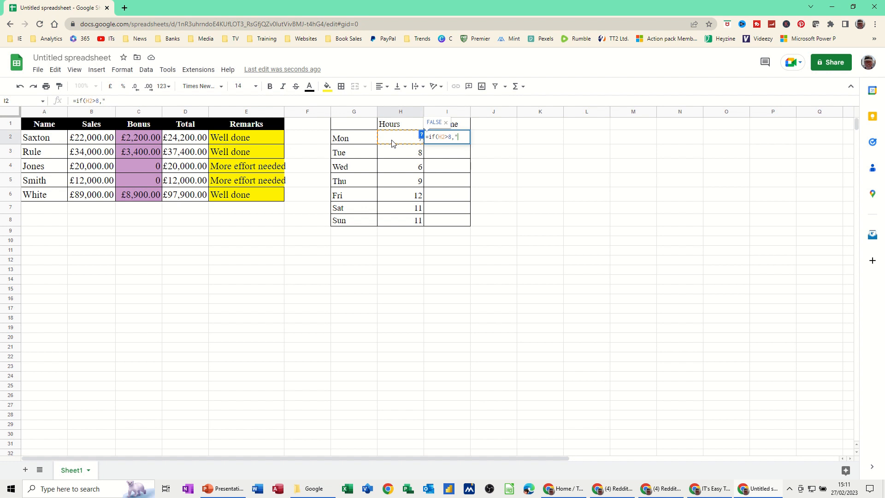
{"action": "type", "text": "Overtime\","}
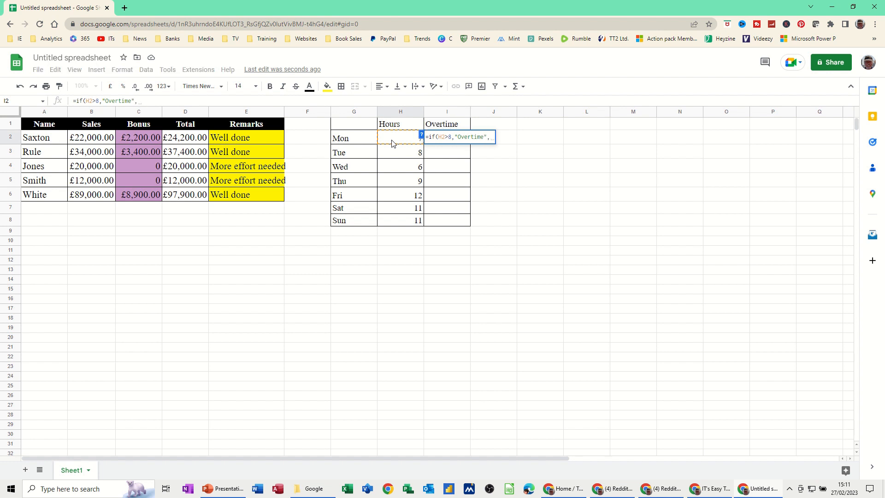
{"action": "type", "text": "\"No O"}
{"action": "type", "text": "vert"}
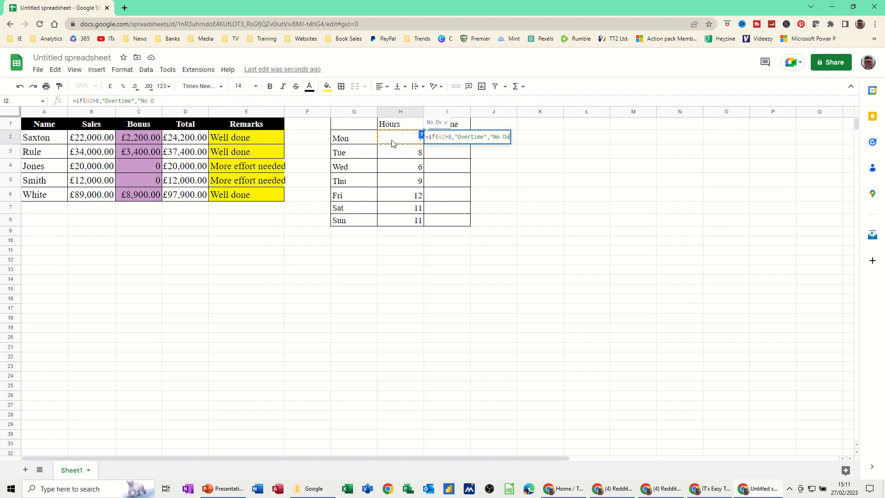
{"action": "type", "text": "ime"}
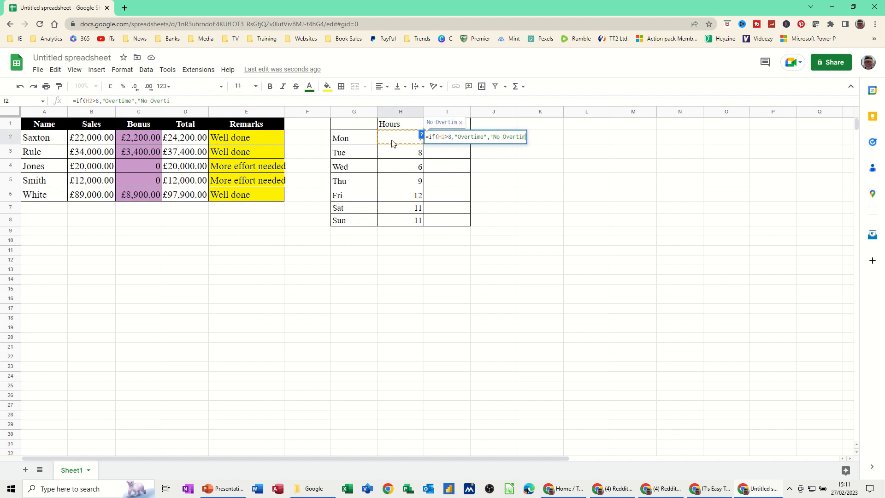
{"action": "type", "text": "\")"}
{"action": "key", "text": "Return"}
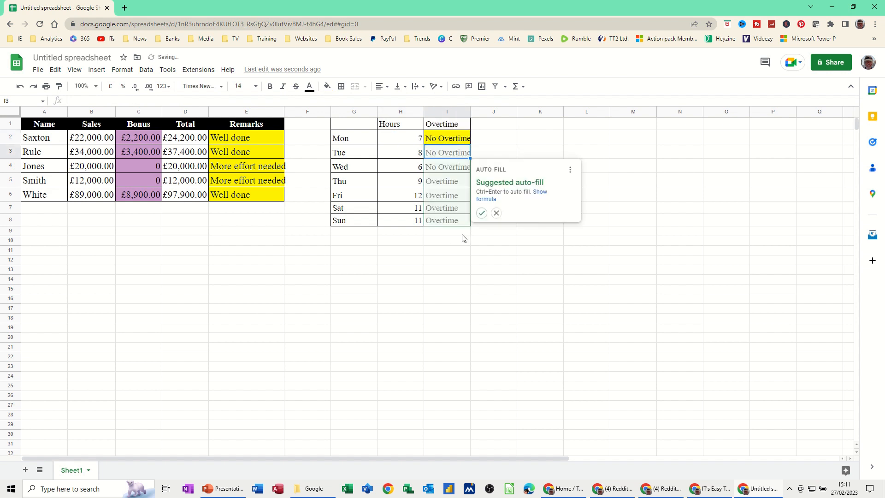
{"action": "left_click", "coordinate": [482, 213]}
- Change Monday's hours in H2 to 9 to test the overtime formula
{"action": "left_click", "coordinate": [403, 141]}
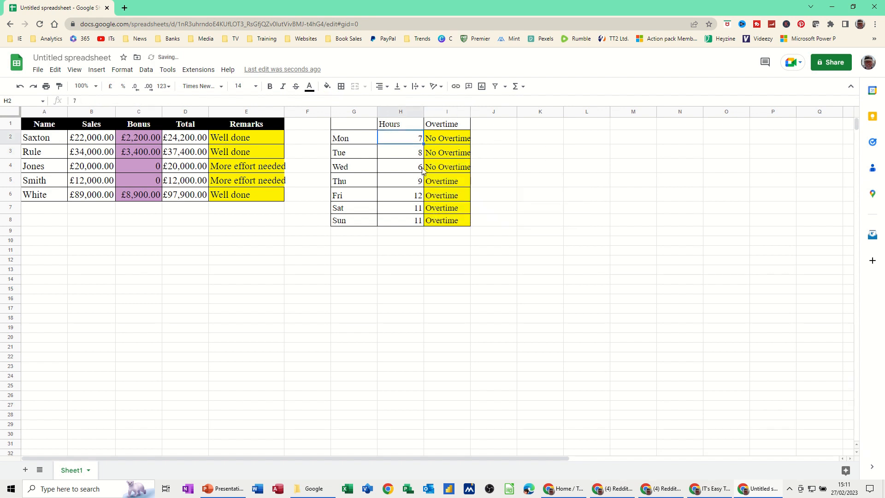
{"action": "type", "text": "9"}
{"action": "key", "text": "Return"}
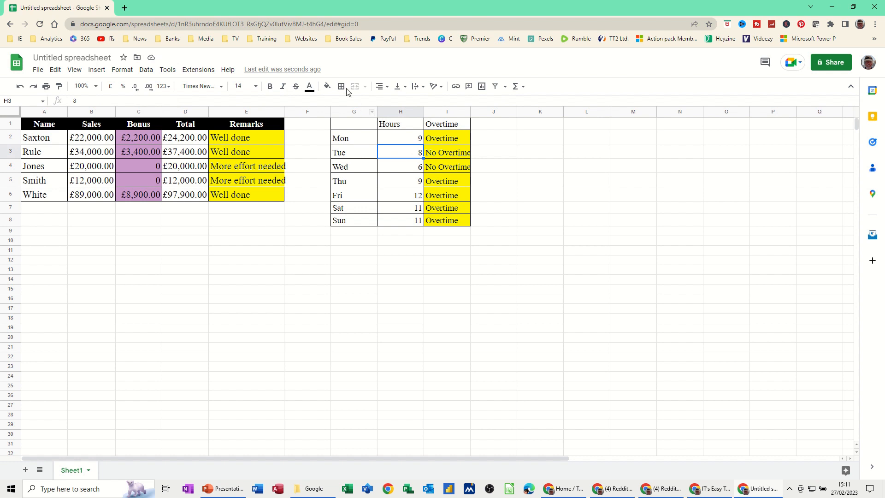
- Review the IF formulas in C2, E2 and I2, comparing the named-range references with the plain cell reference
{"action": "left_click", "coordinate": [122, 137]}
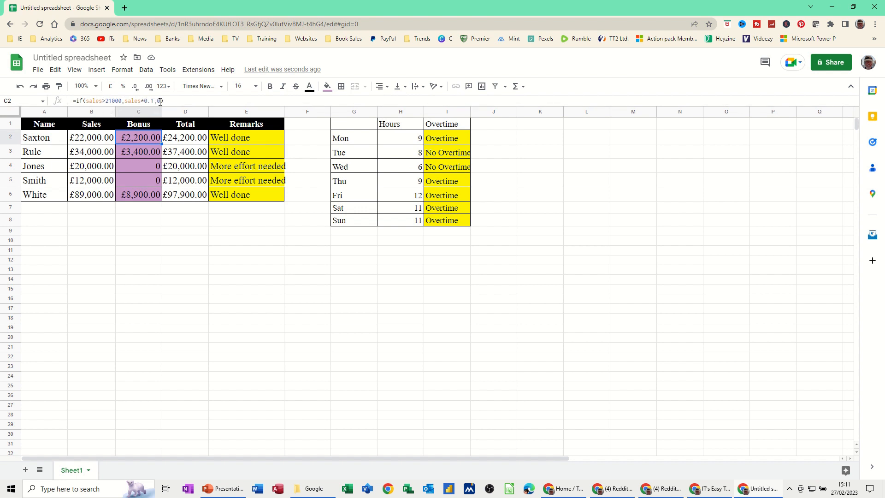
{"action": "left_click", "coordinate": [240, 142]}
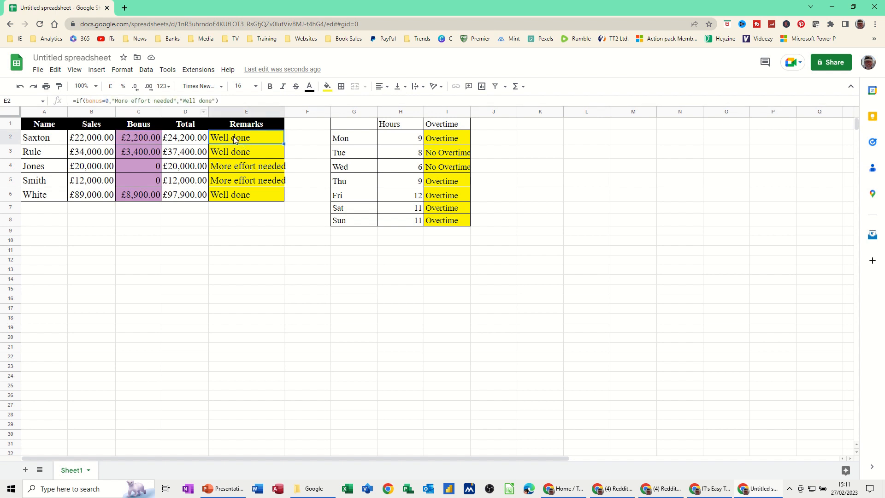
{"action": "left_click", "coordinate": [437, 139]}
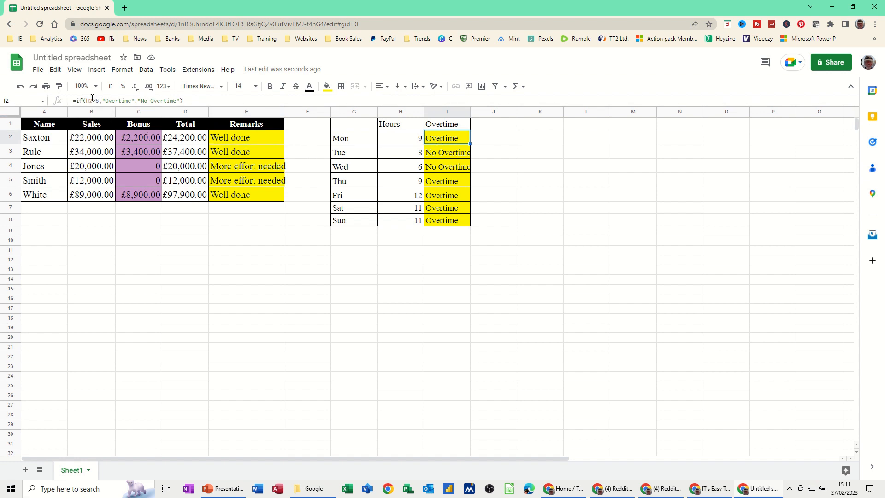
{"action": "left_click", "coordinate": [137, 141]}
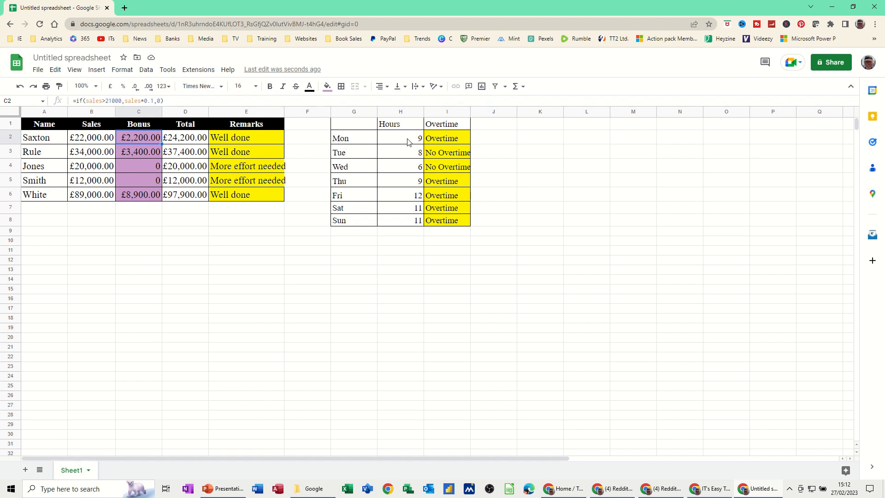
{"action": "left_click", "coordinate": [443, 140]}
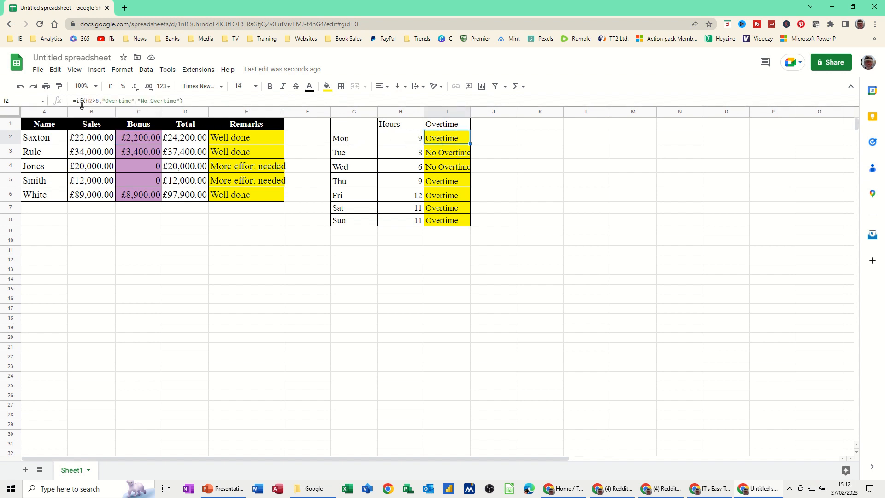